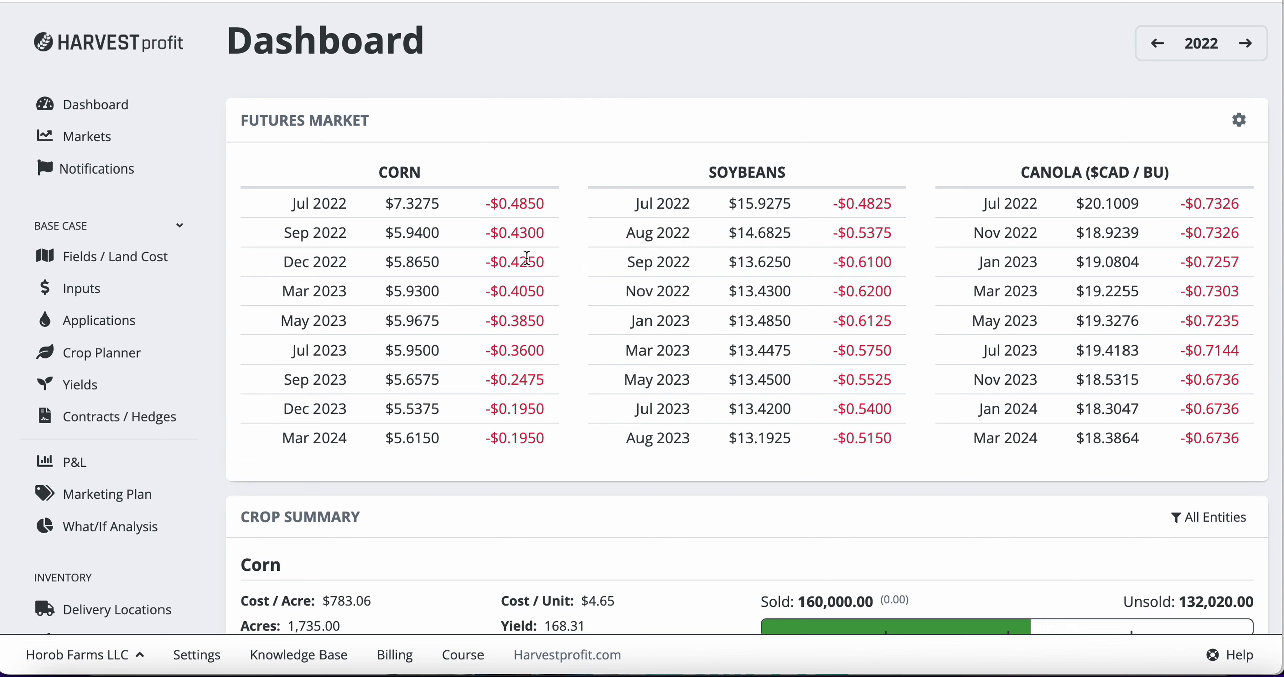
drag(496, 260, 580, 262)
click(581, 261)
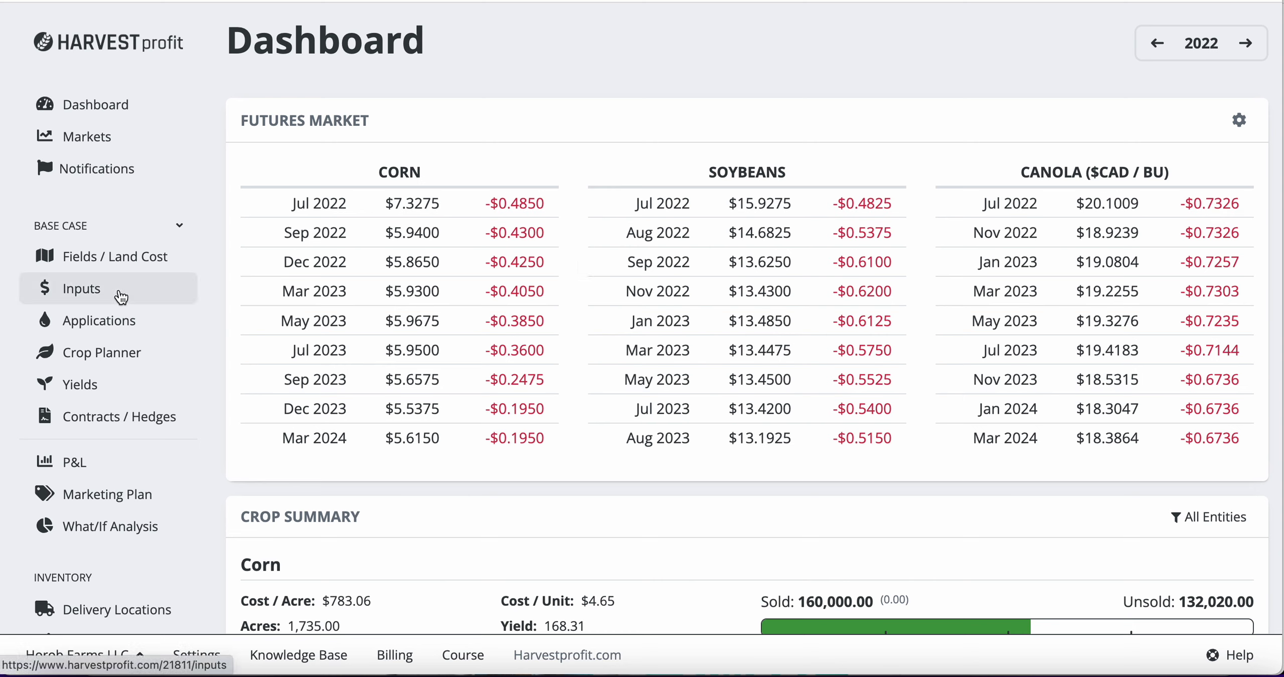
Open the farm's balance sheet from the dashboard.
scroll(120, 297, down, 9)
click(118, 289)
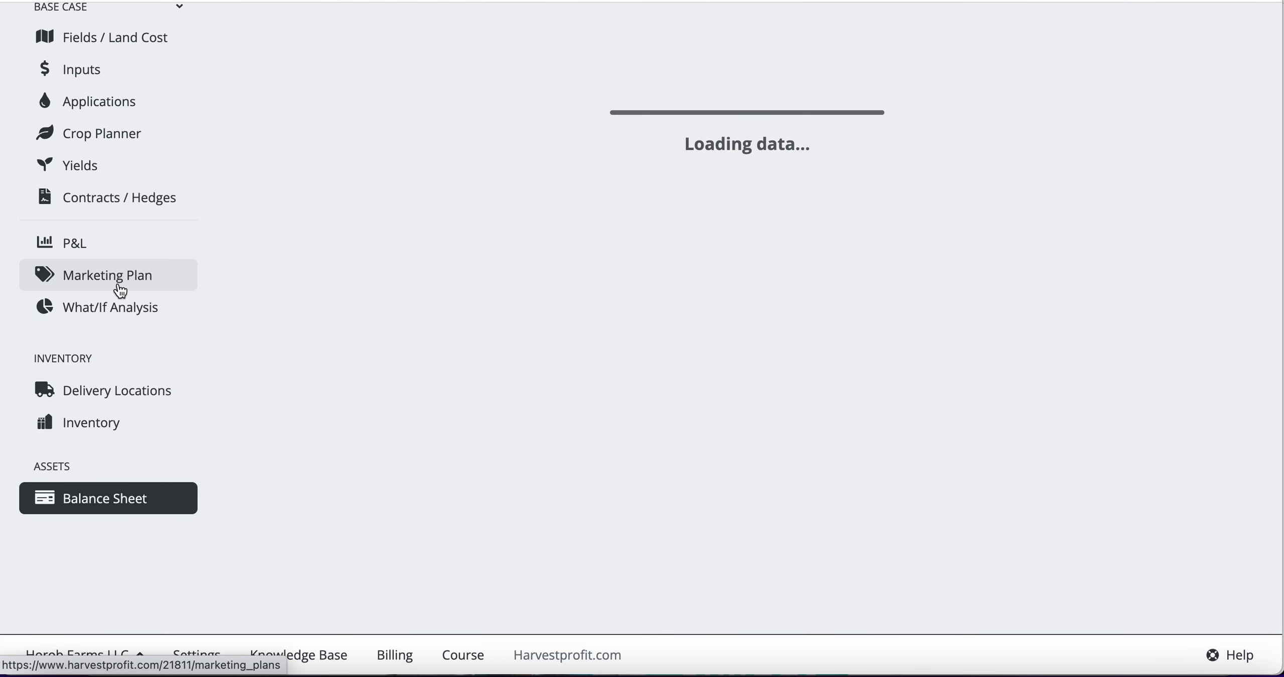
scroll(469, 222, up, 3)
scroll(469, 222, up, 6)
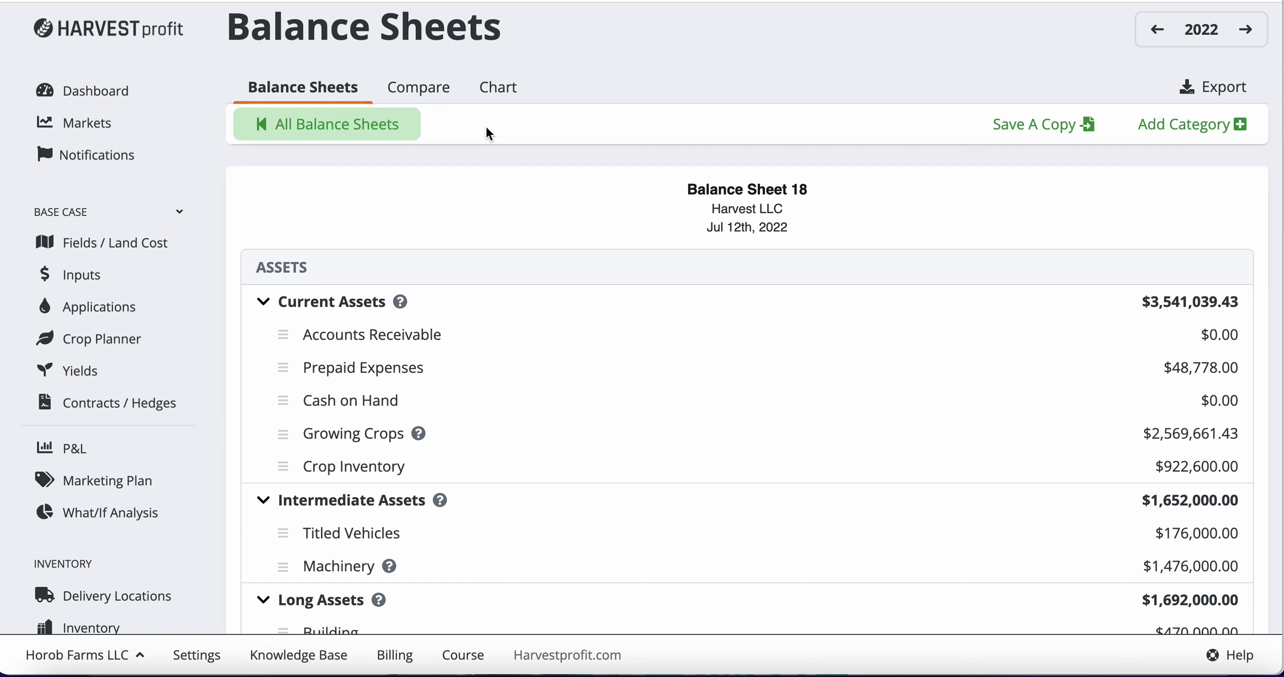
View the Working Capital chart and check its start and end goal settings.
click(508, 94)
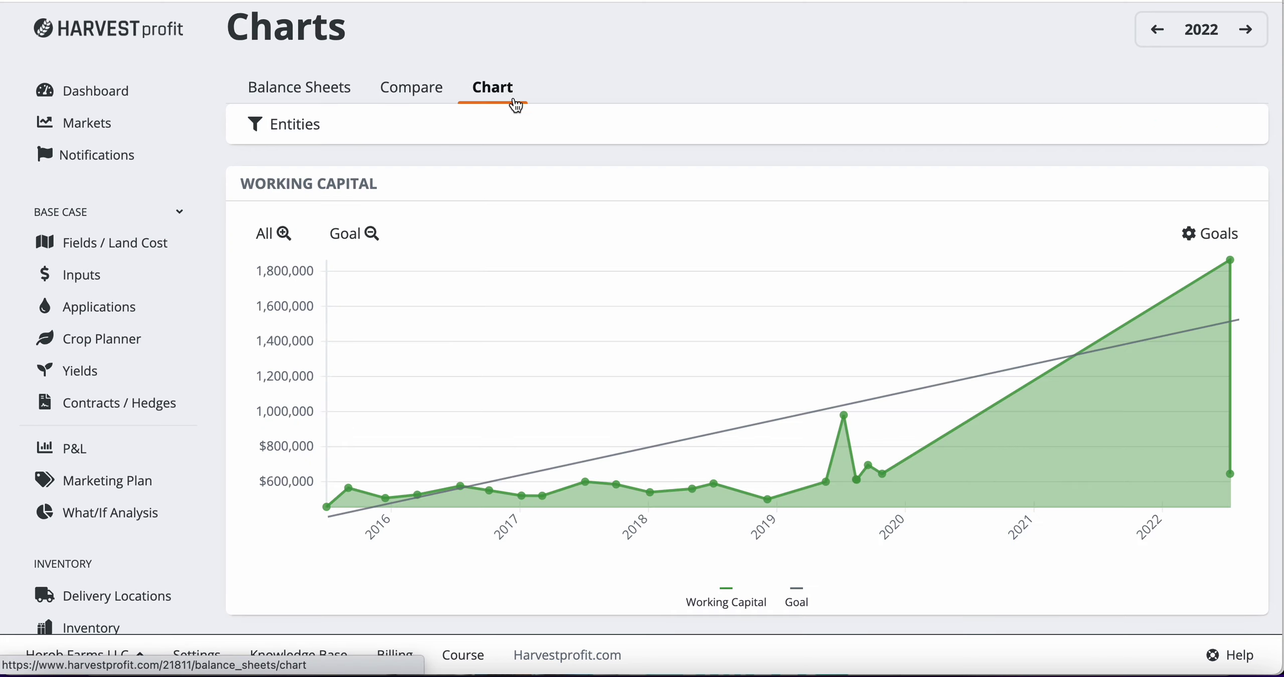
click(1219, 235)
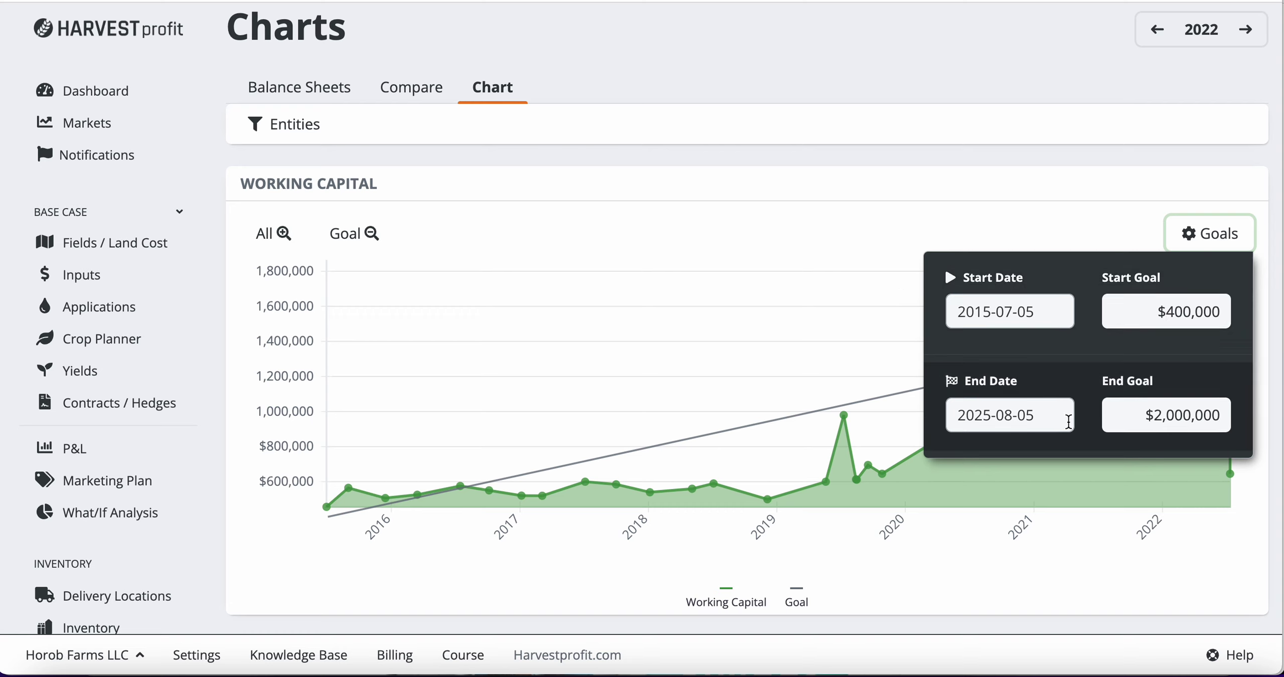
click(1218, 251)
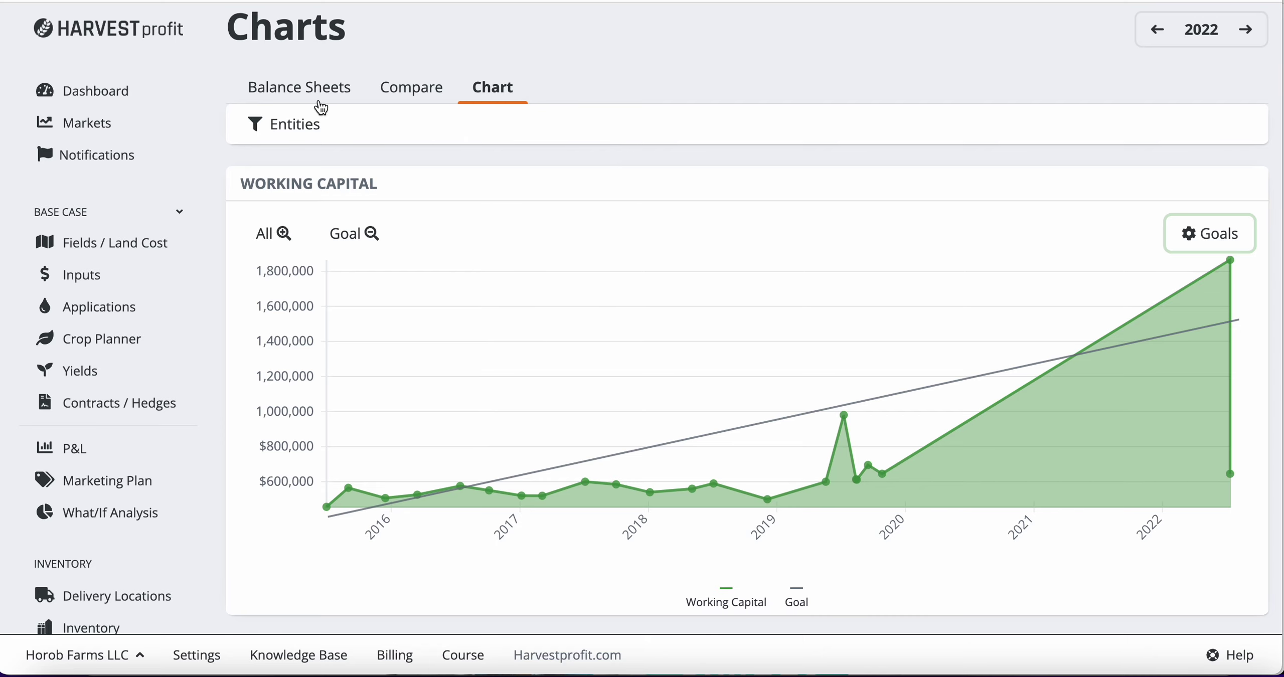
Open the Harvest LLC Balance Sheet 18 dated 2022-07-12 for editing from the list of balance sheets.
click(306, 89)
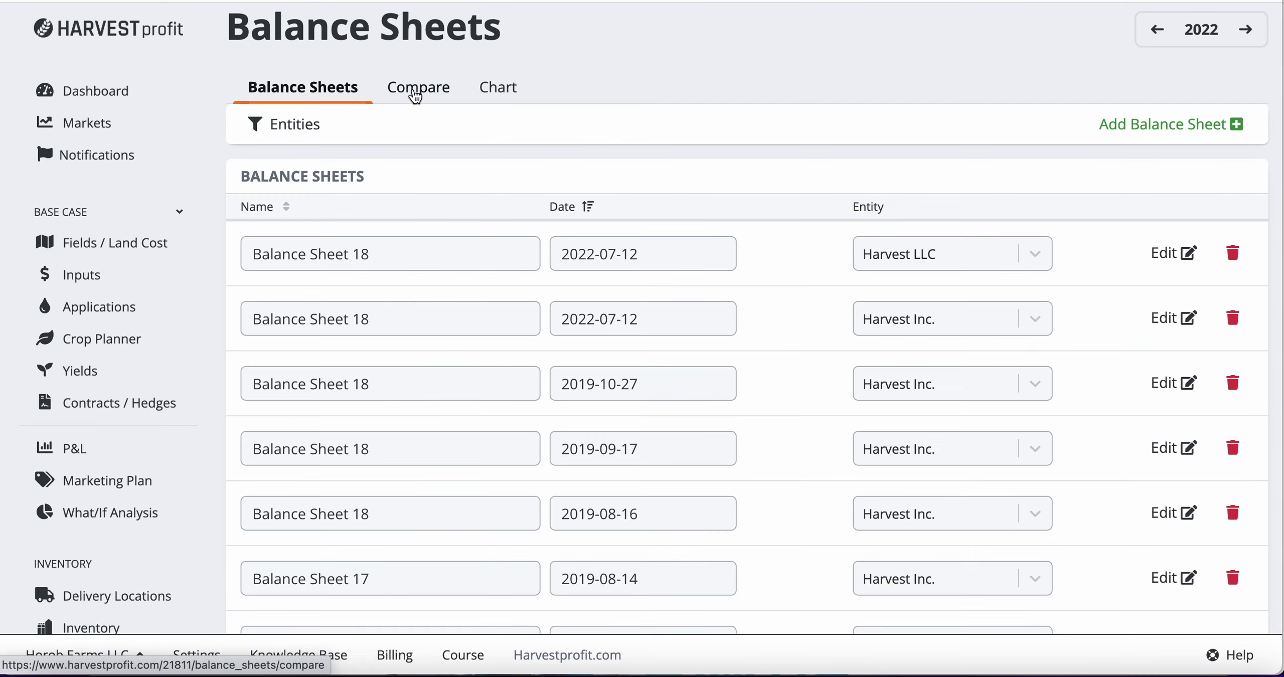
click(414, 94)
click(326, 97)
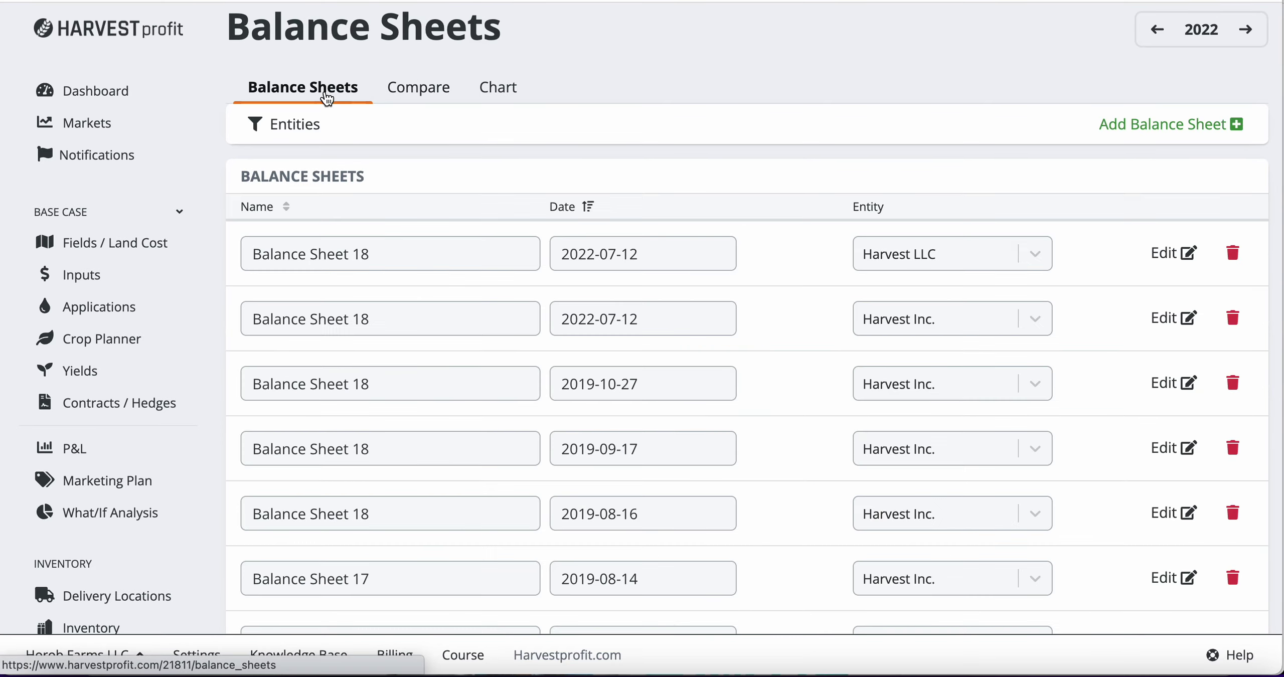
click(1173, 254)
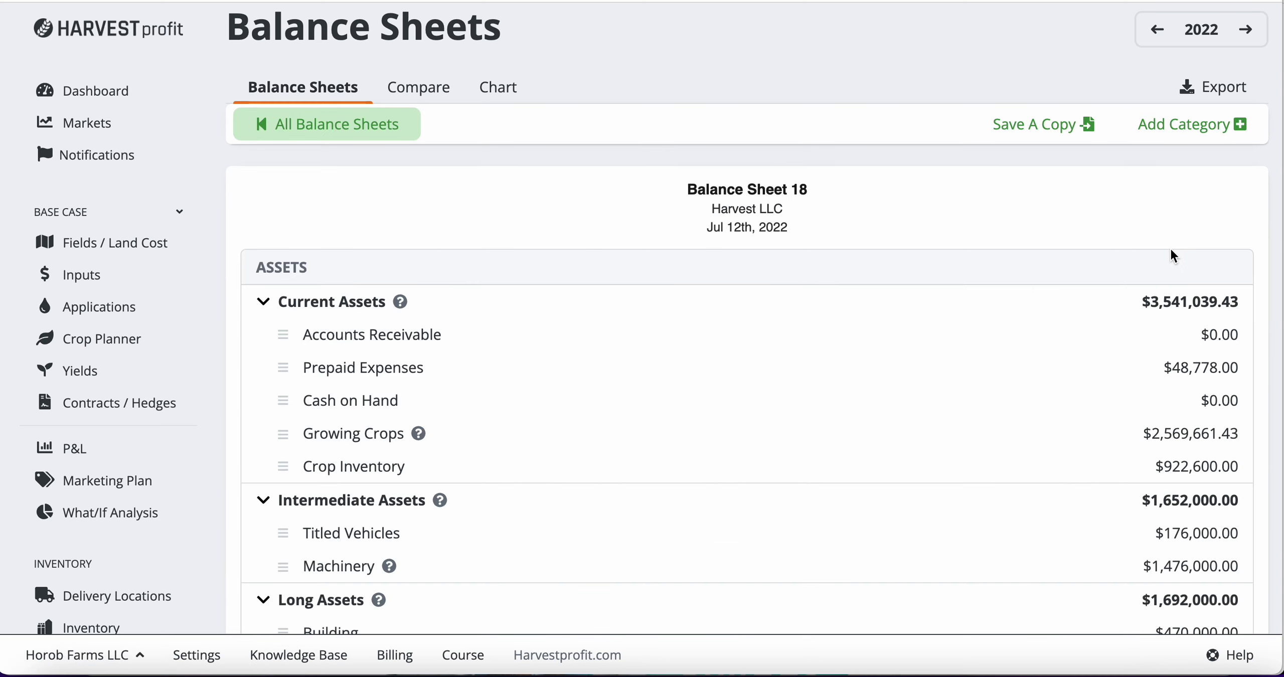
scroll(990, 336, down, 3)
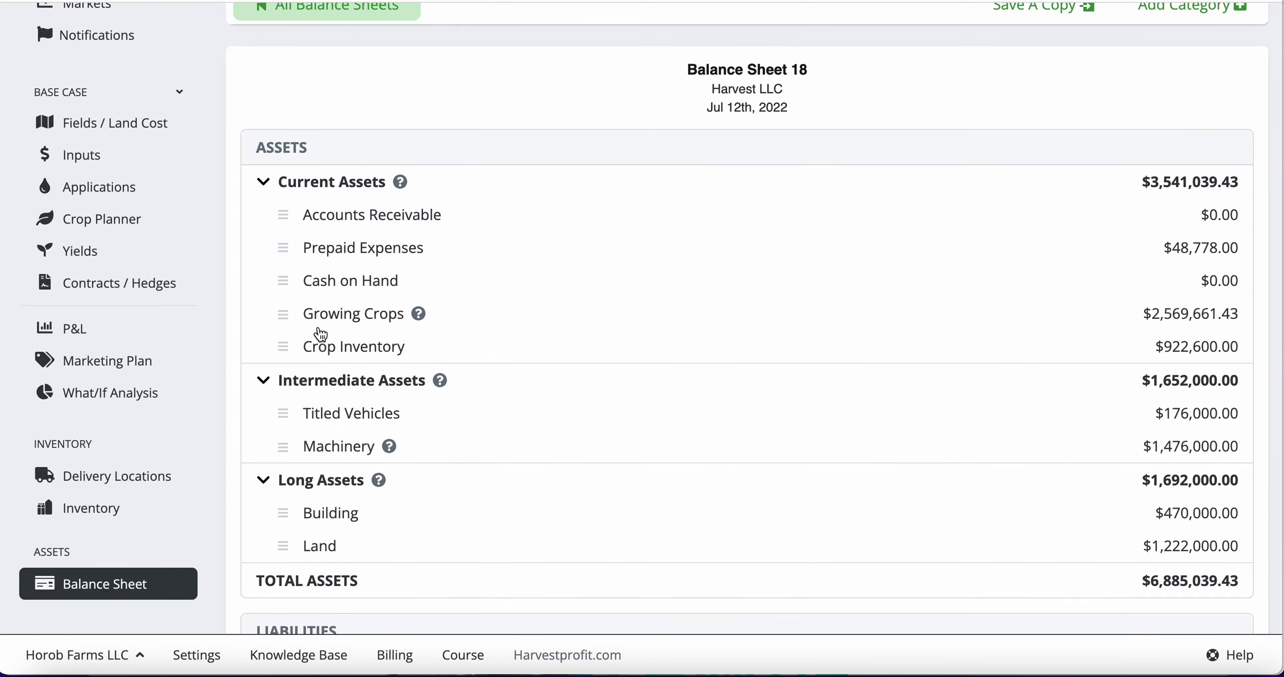
Refresh the crop revenue of the Growing Crops asset category using P&L year 2022, and close the category.
click(340, 326)
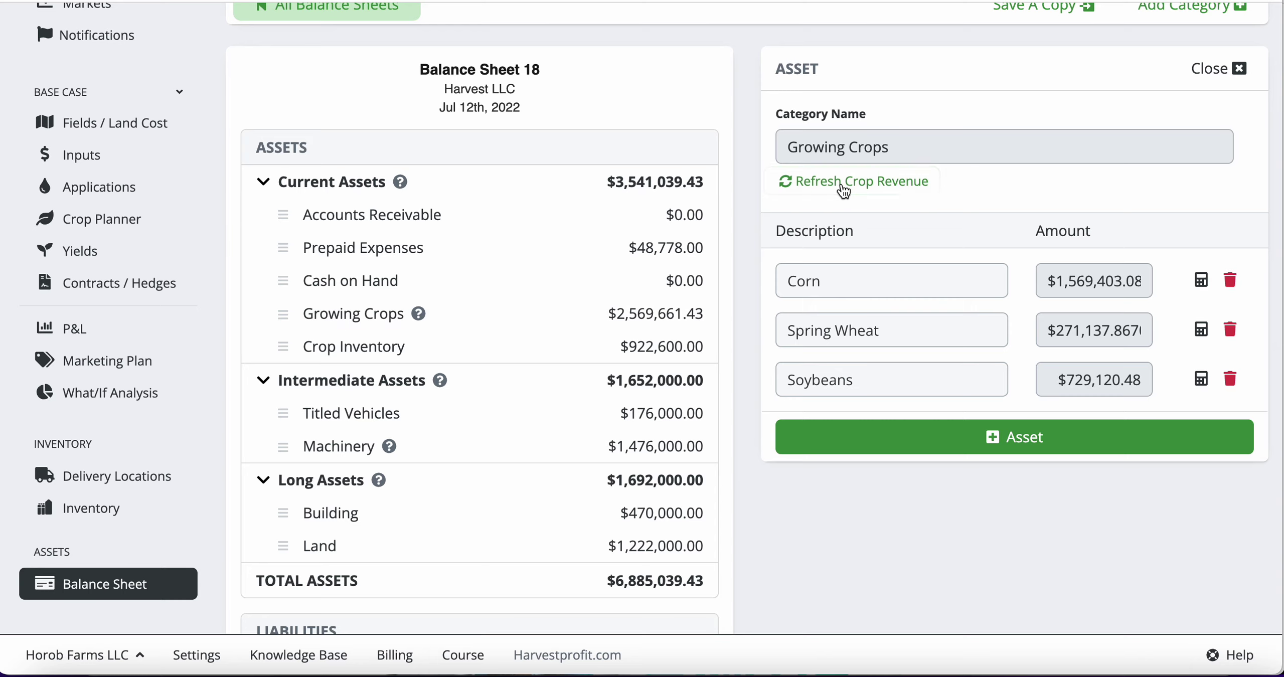
click(843, 190)
click(789, 152)
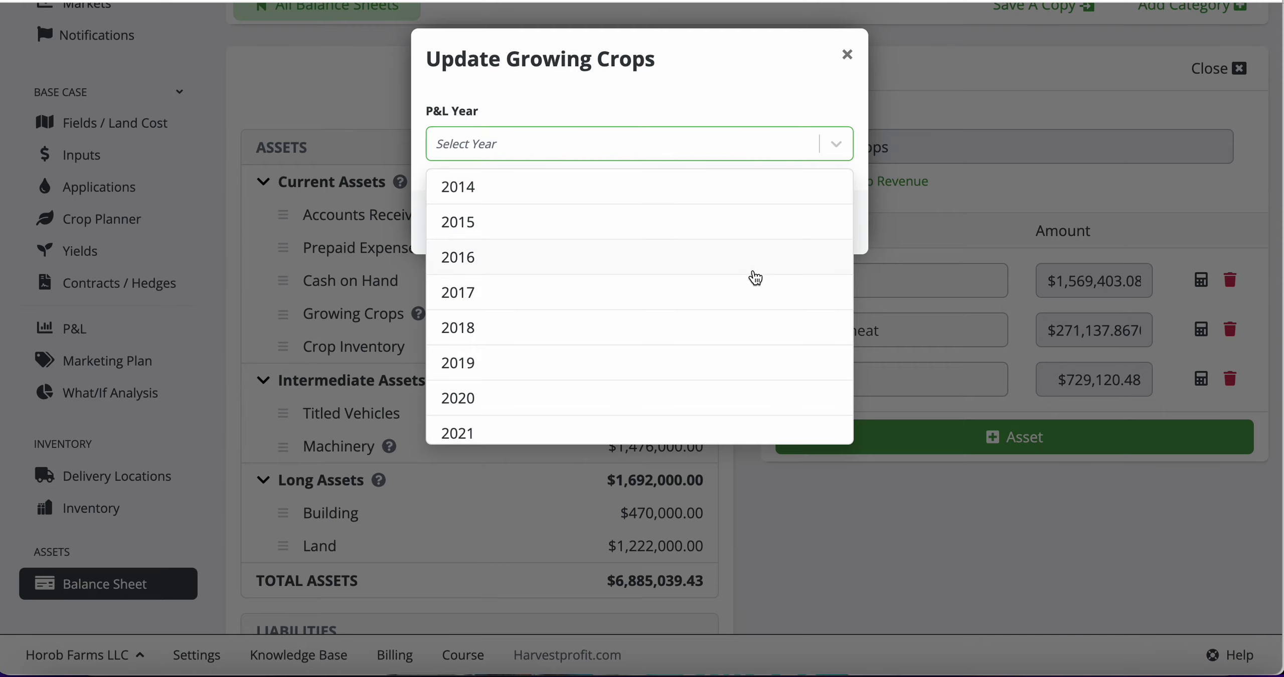
scroll(748, 277, down, 2)
click(685, 378)
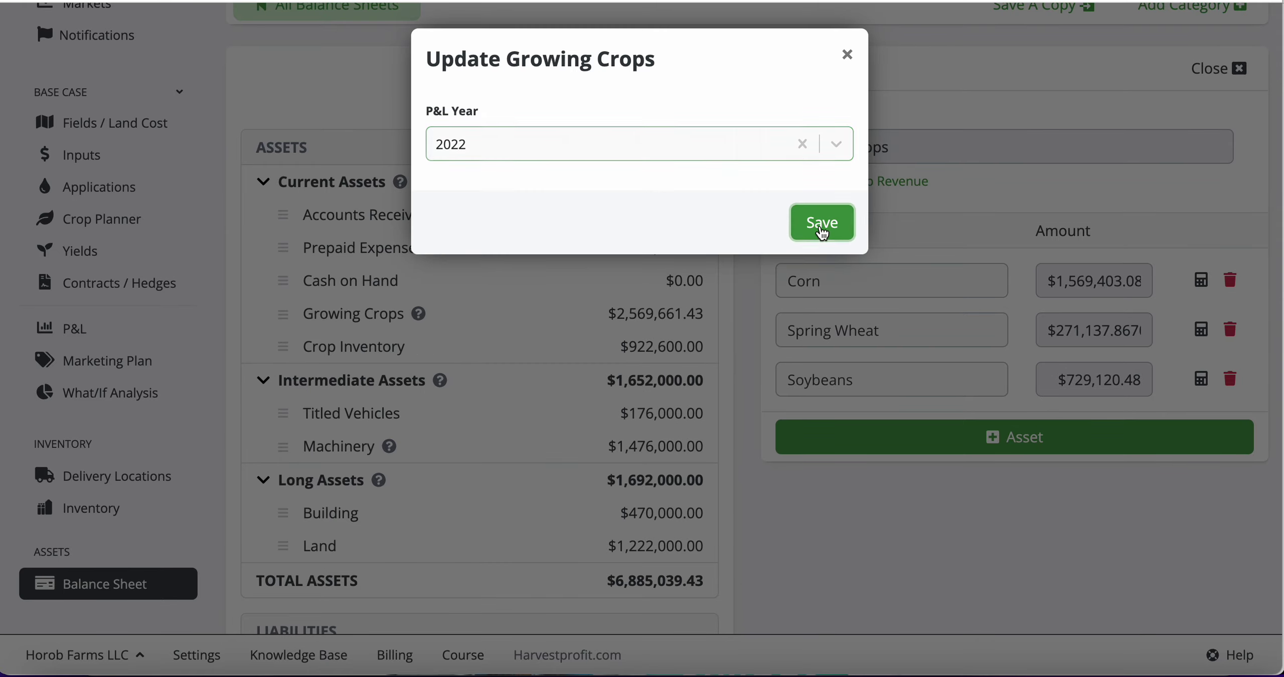
click(821, 222)
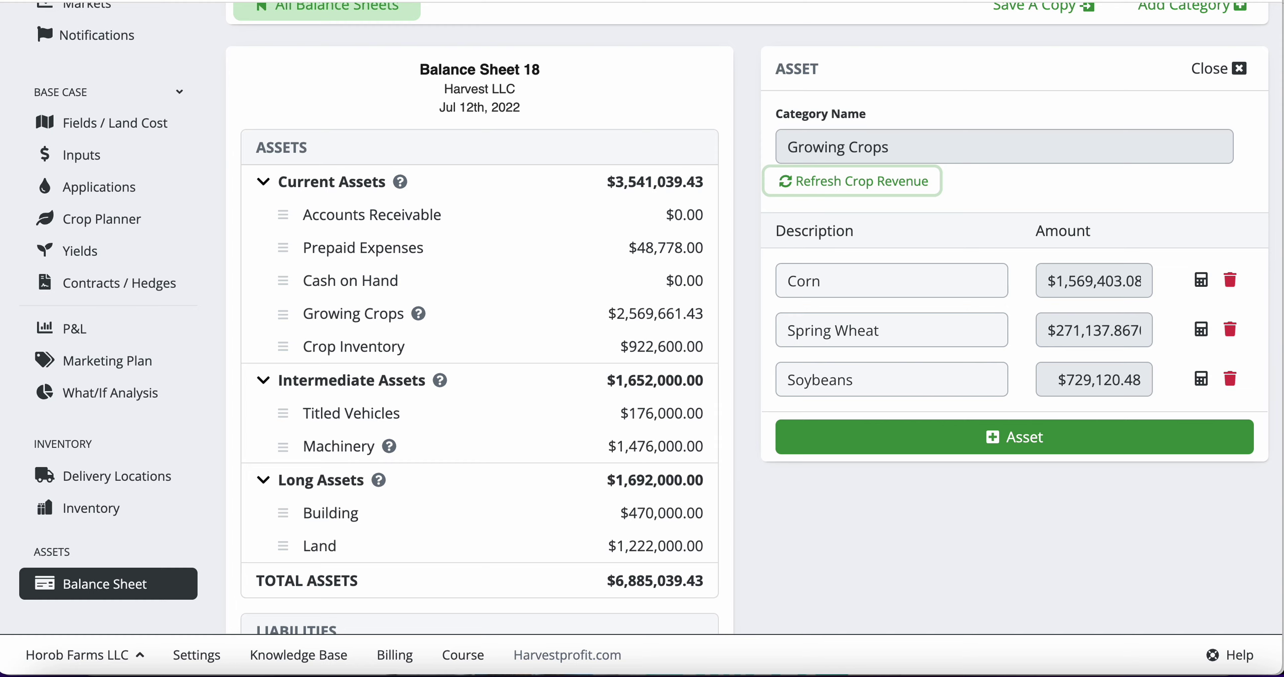
click(1238, 74)
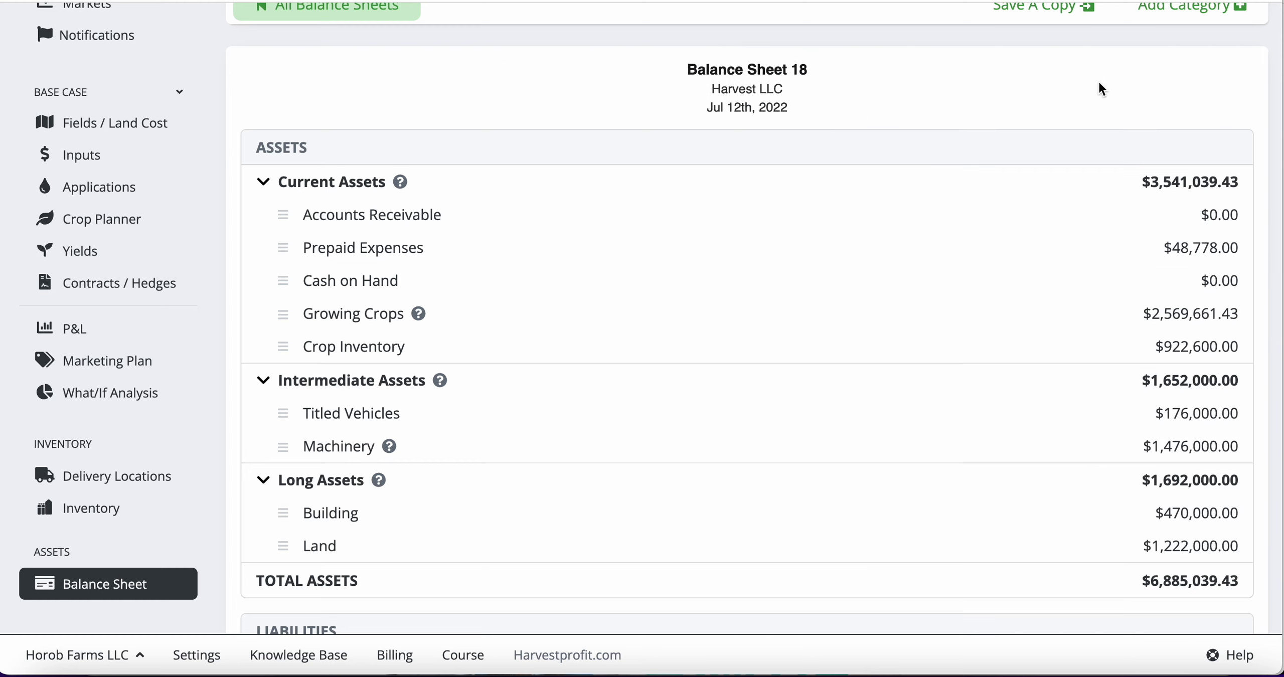
View the comparison of the two July 2022 balance sheets and return to the balance sheet list.
scroll(444, 287, up, 5)
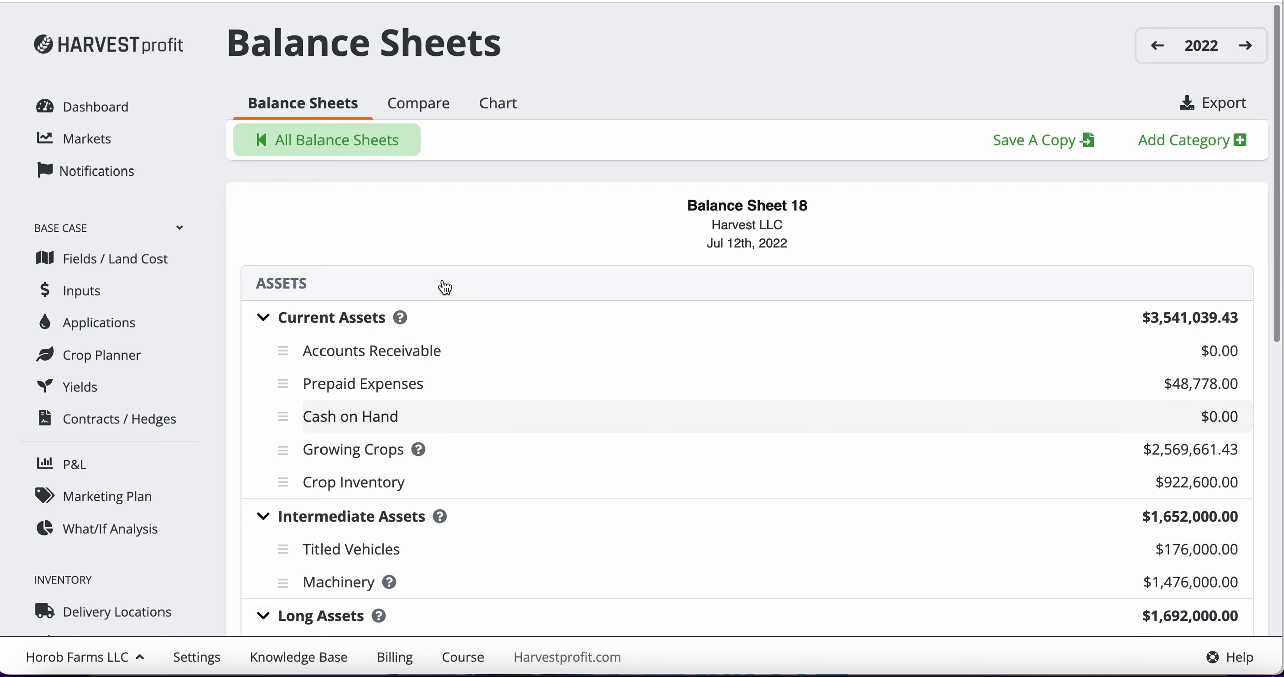
click(435, 106)
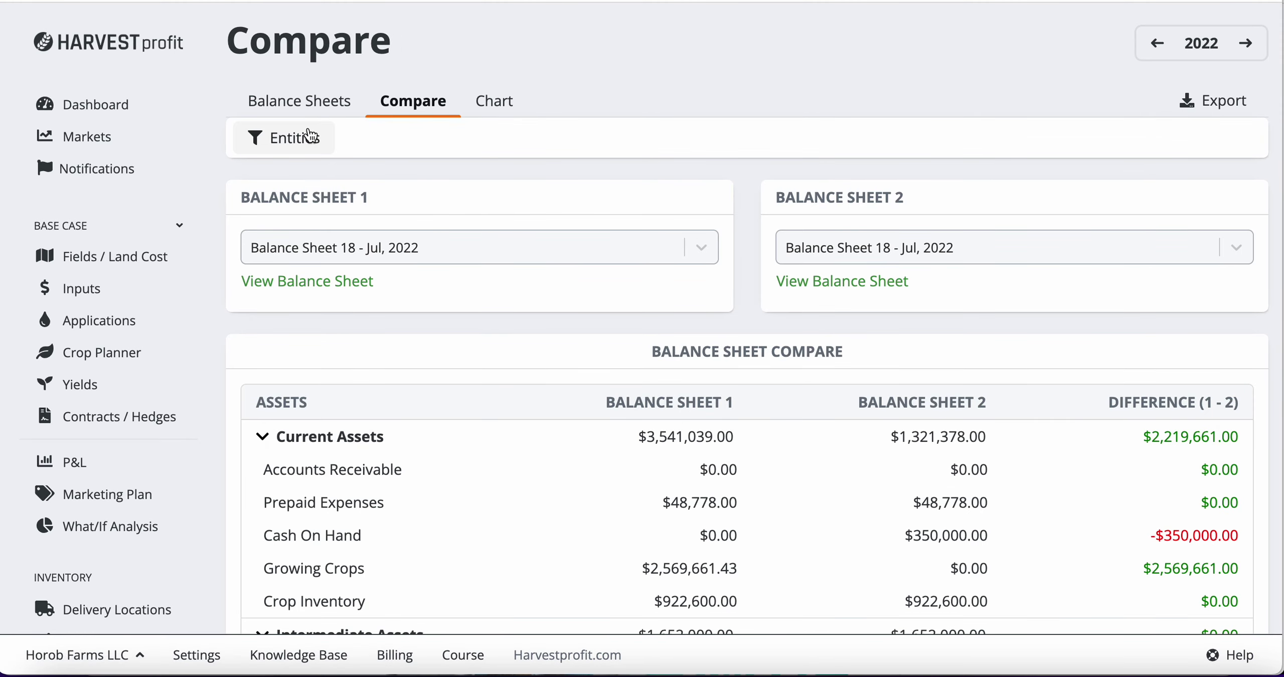
click(320, 106)
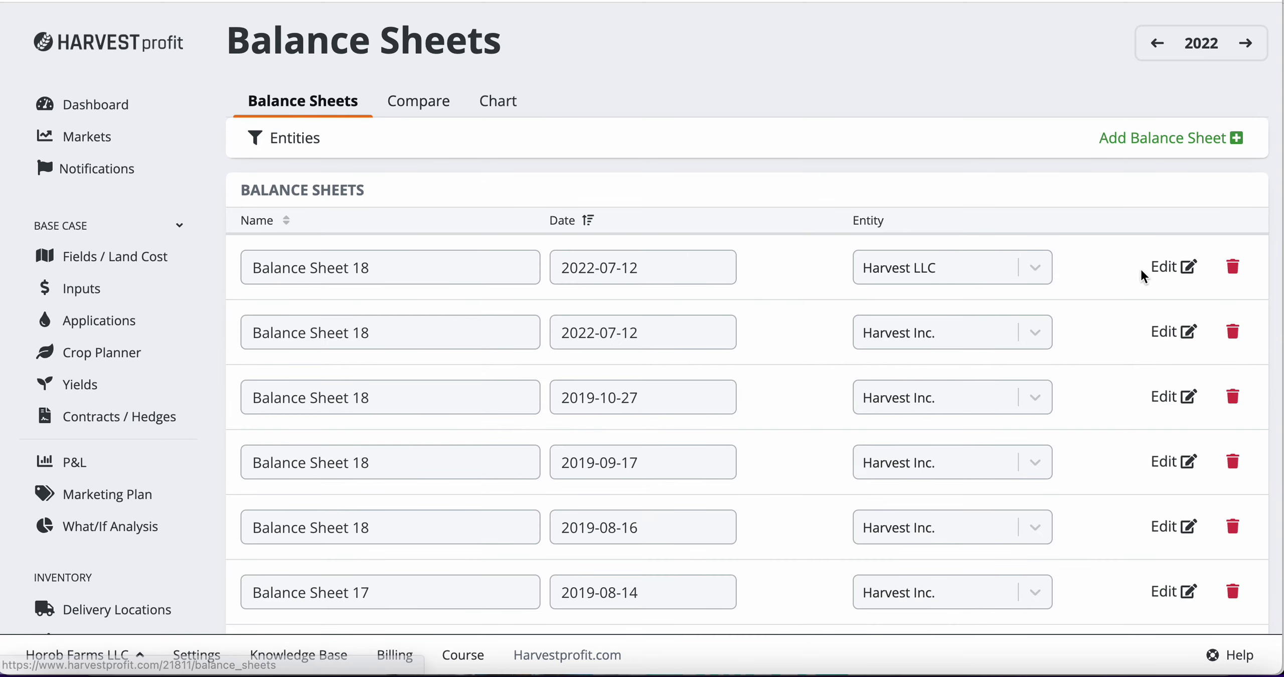
Reopen the Harvest LLC balance sheet dated 2022-07-12 and examine its liabilities and total equity.
click(1165, 267)
scroll(715, 450, down, 10)
scroll(714, 451, down, 2)
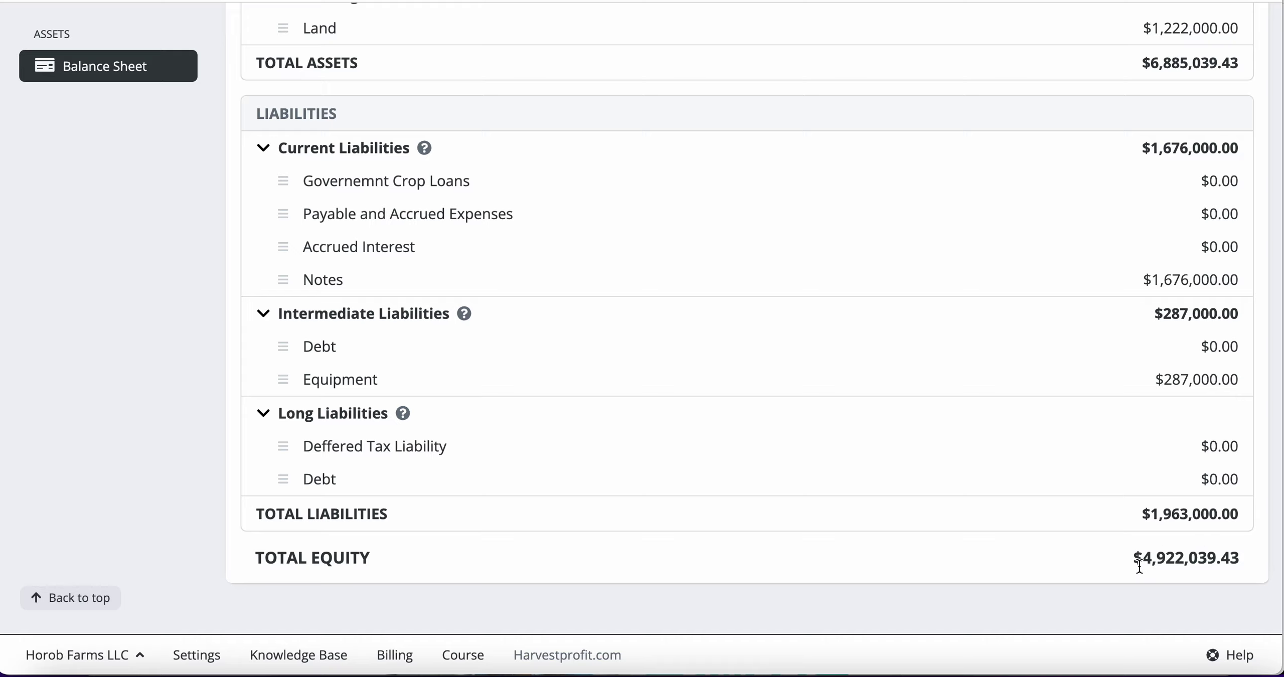
drag(1144, 558, 1239, 558)
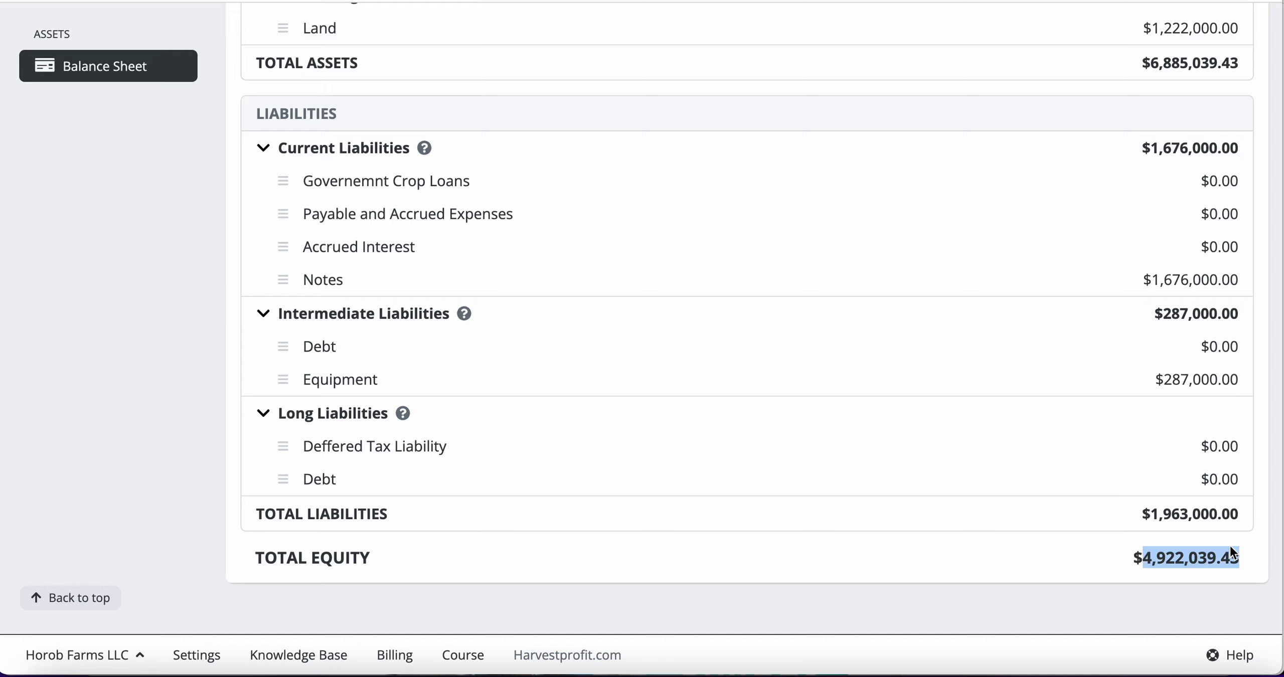
scroll(1152, 516, up, 8)
scroll(1156, 522, up, 3)
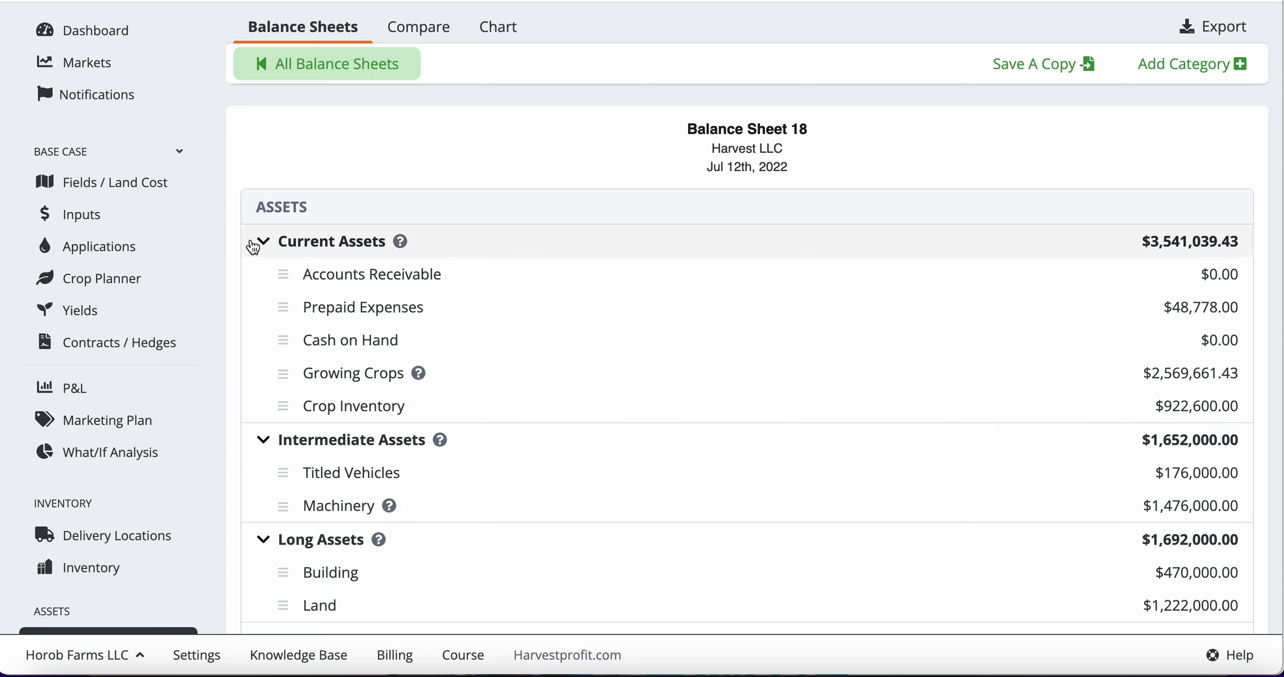
Return to the dashboard and review the crop summary for corn, spring wheat and soybeans.
click(105, 49)
drag(506, 160, 547, 167)
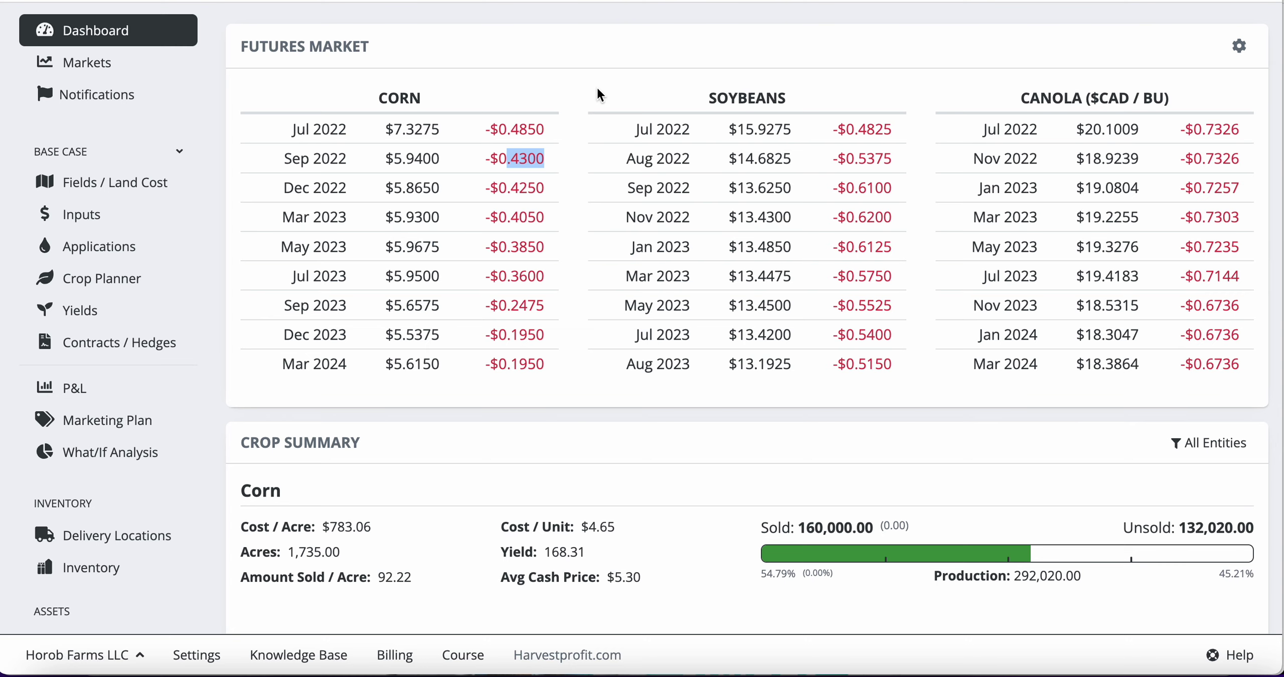
scroll(115, 307, down, 4)
scroll(118, 308, down, 5)
scroll(124, 307, up, 4)
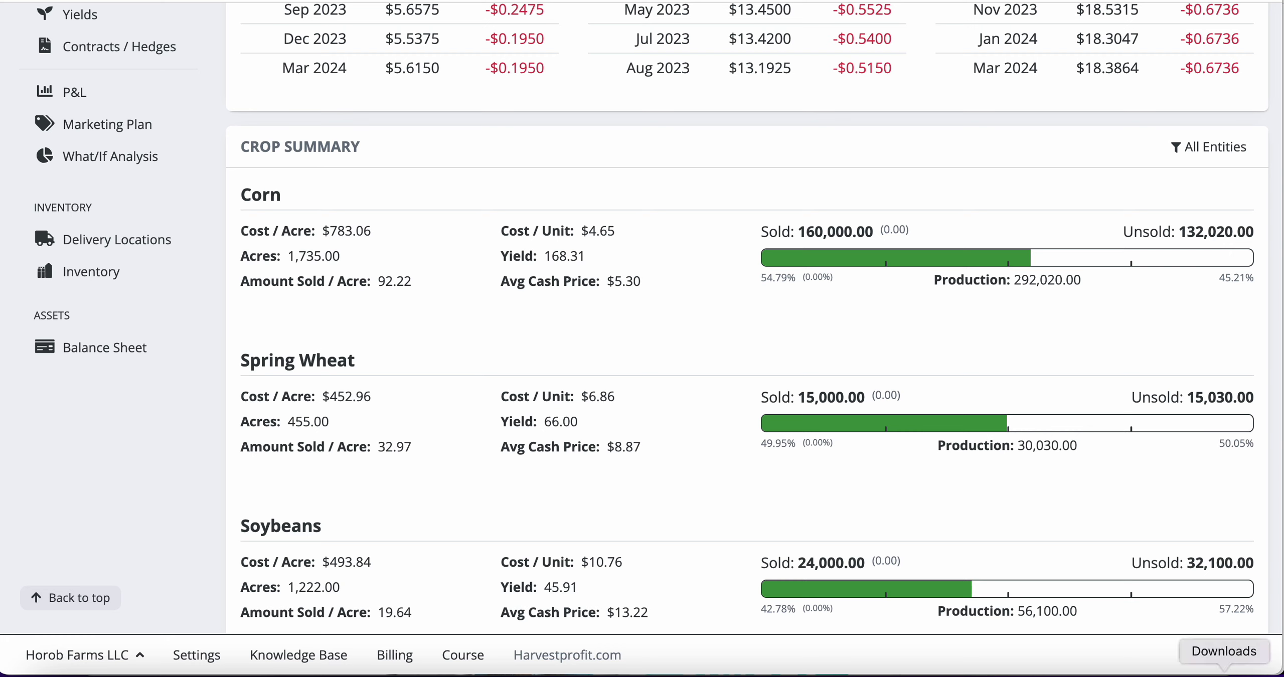
Look at the Instant Answers help and close it.
click(1241, 657)
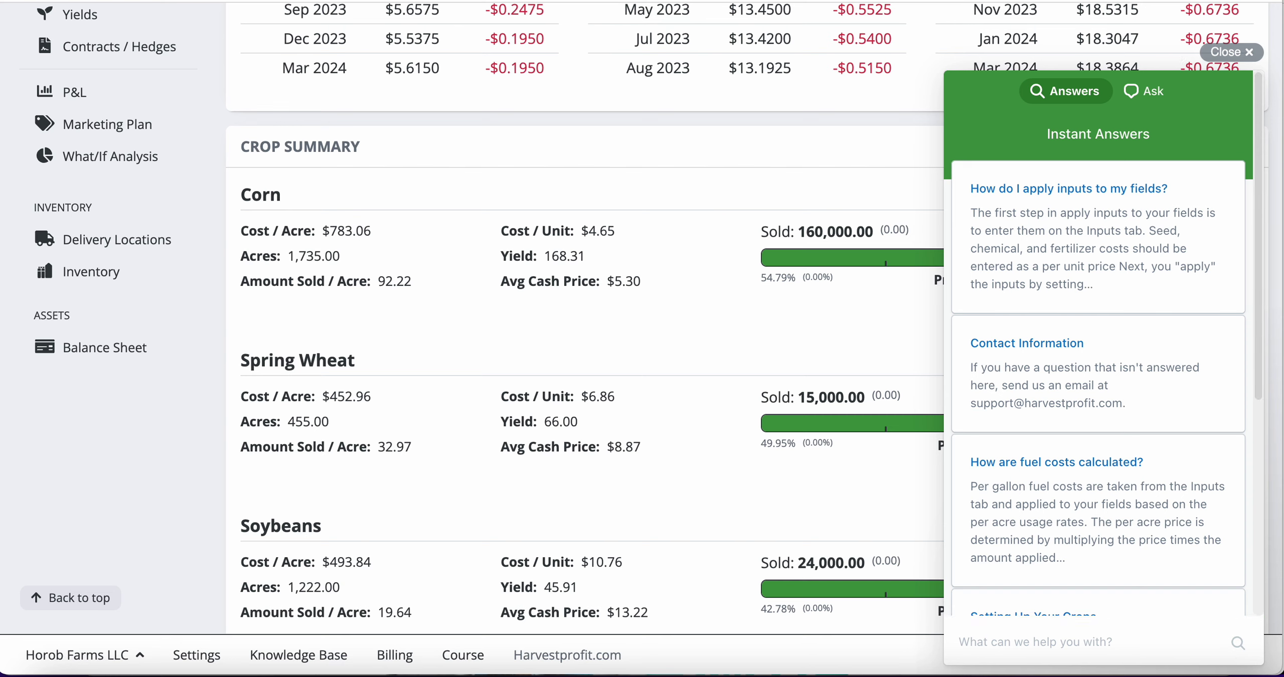
click(1250, 53)
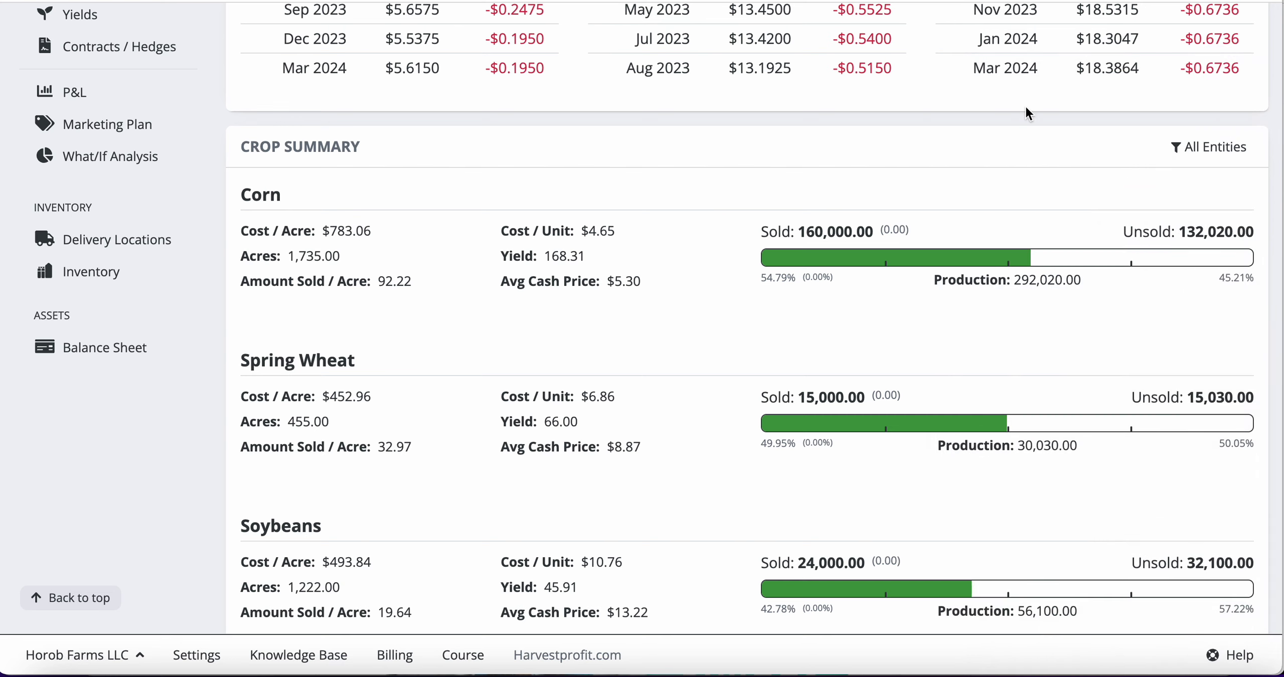